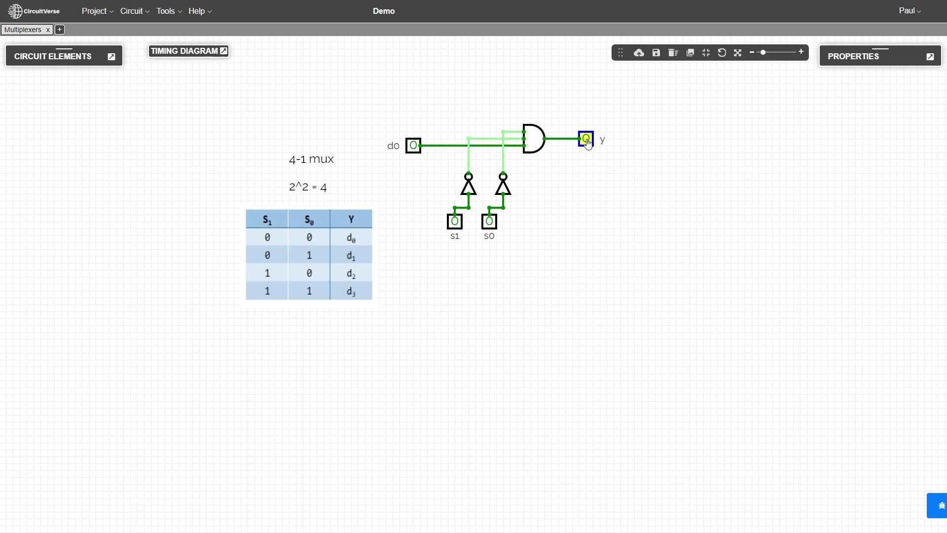
click(414, 147)
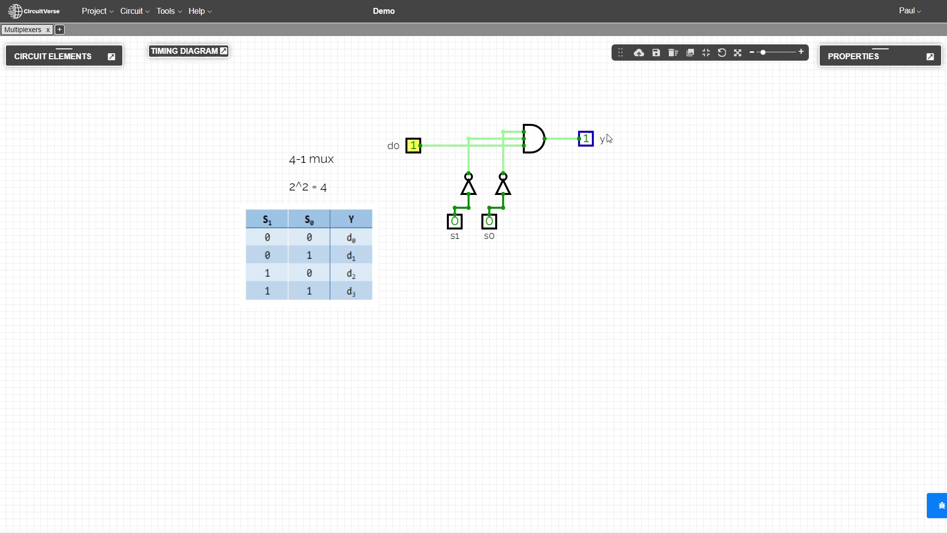
click(489, 223)
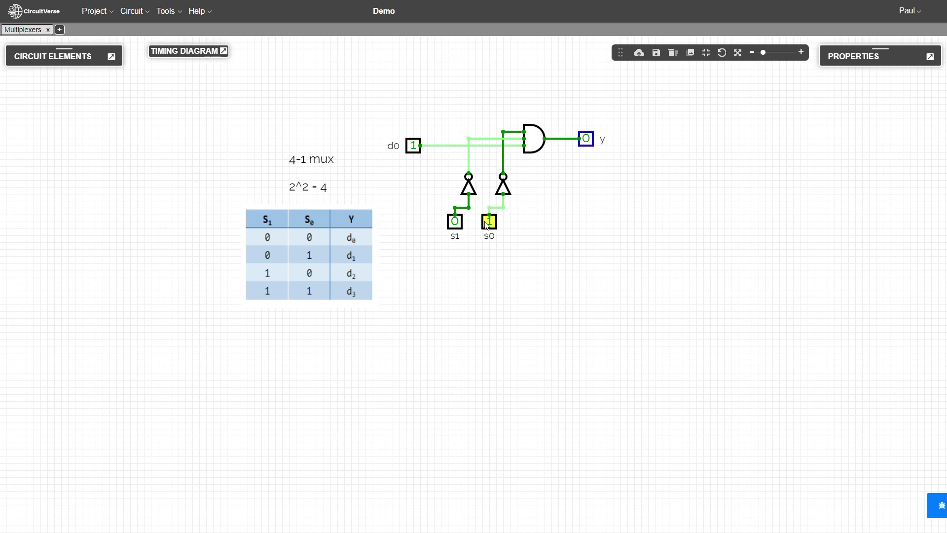
click(489, 221)
click(456, 223)
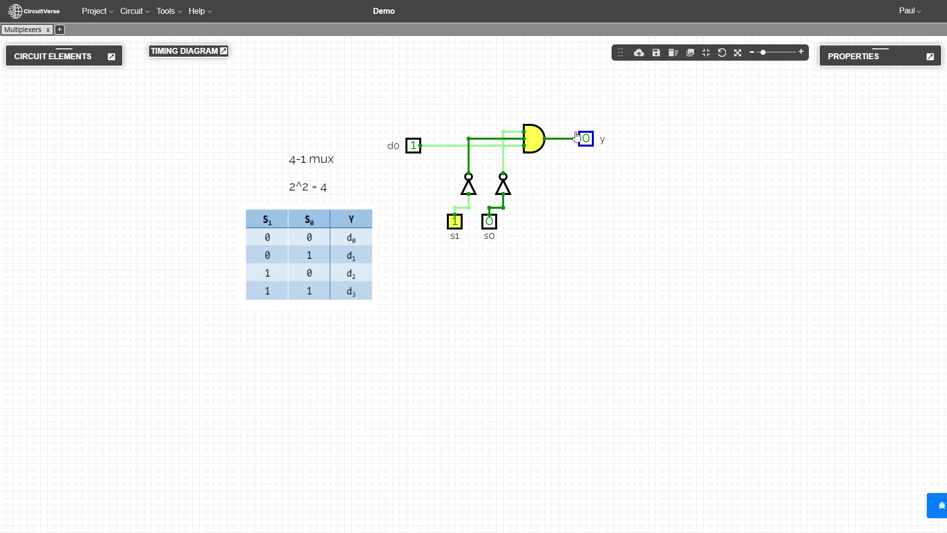
click(456, 225)
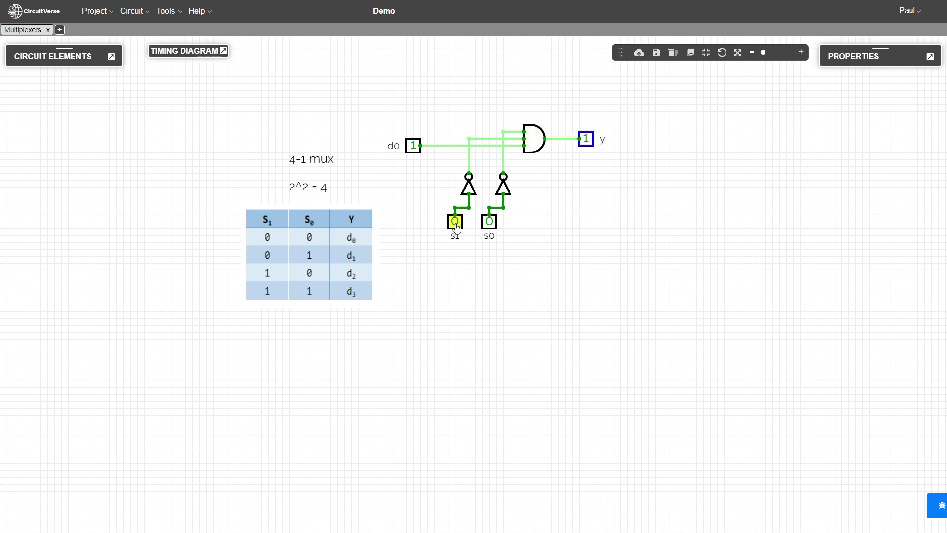
click(415, 145)
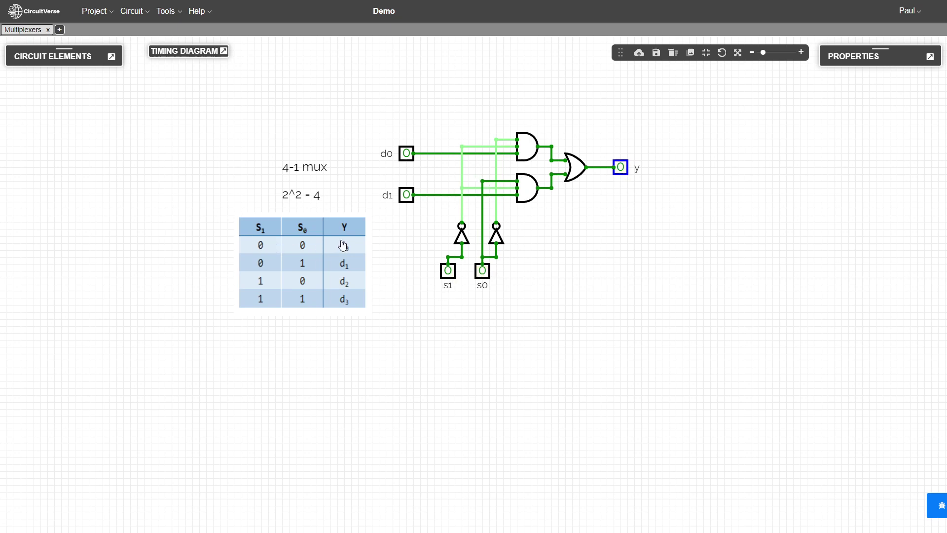
Toggle d0, then with d1 on set s0 to 1 and toggle d1 to confirm y follows it.
click(407, 153)
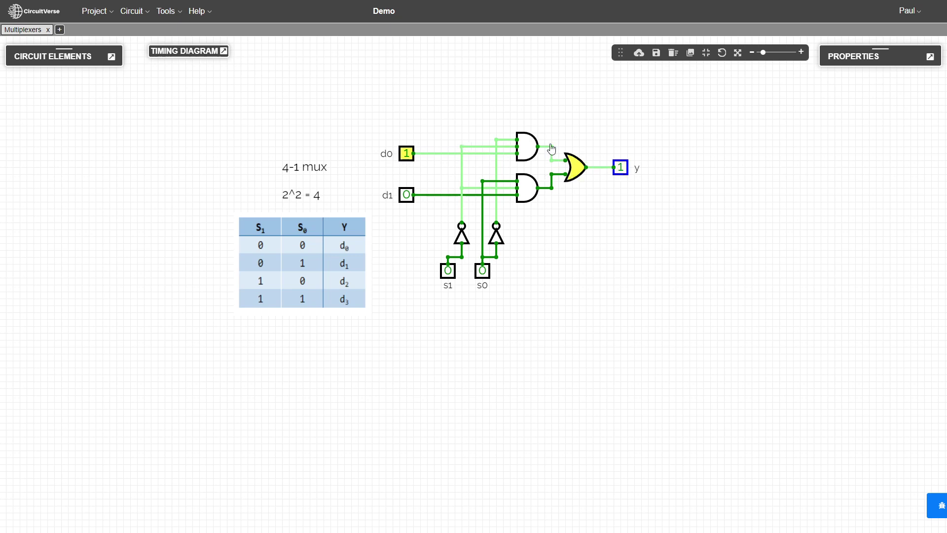
click(408, 153)
click(404, 196)
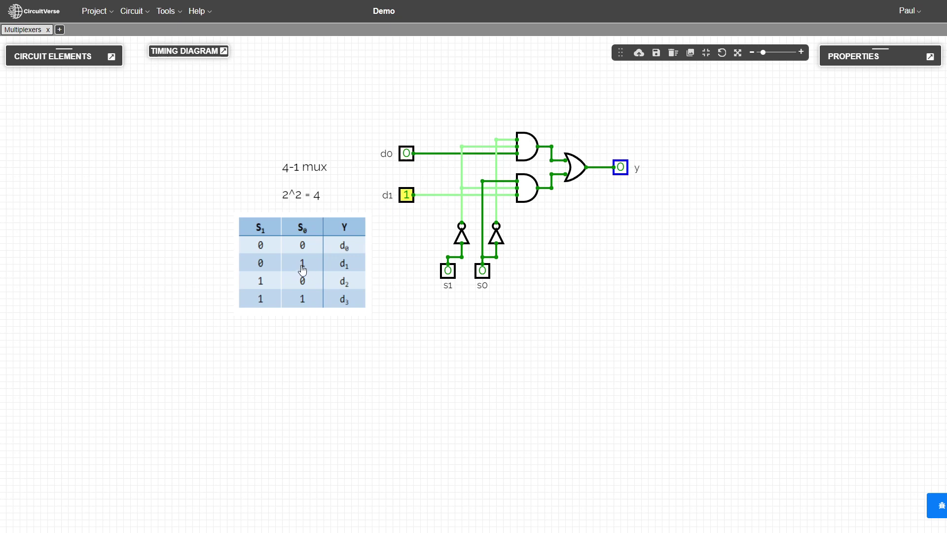
click(482, 274)
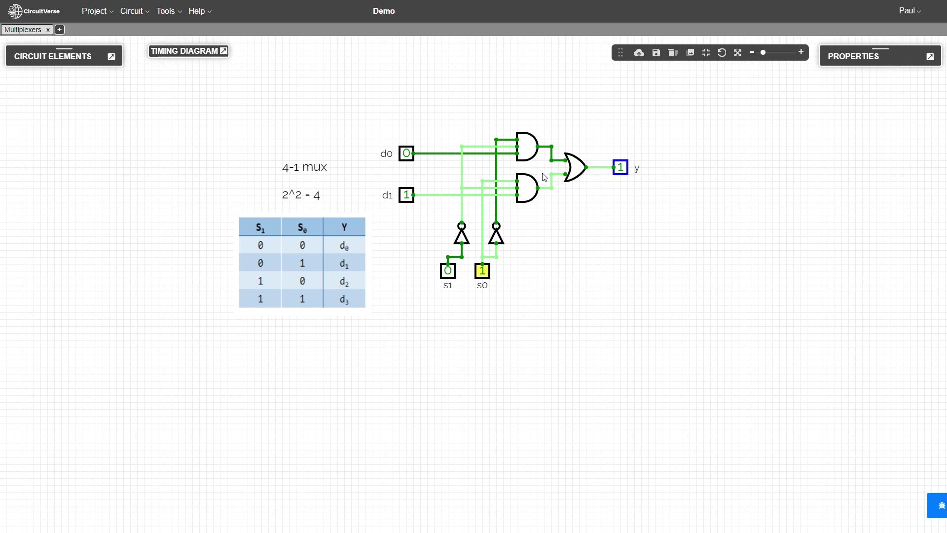
click(407, 196)
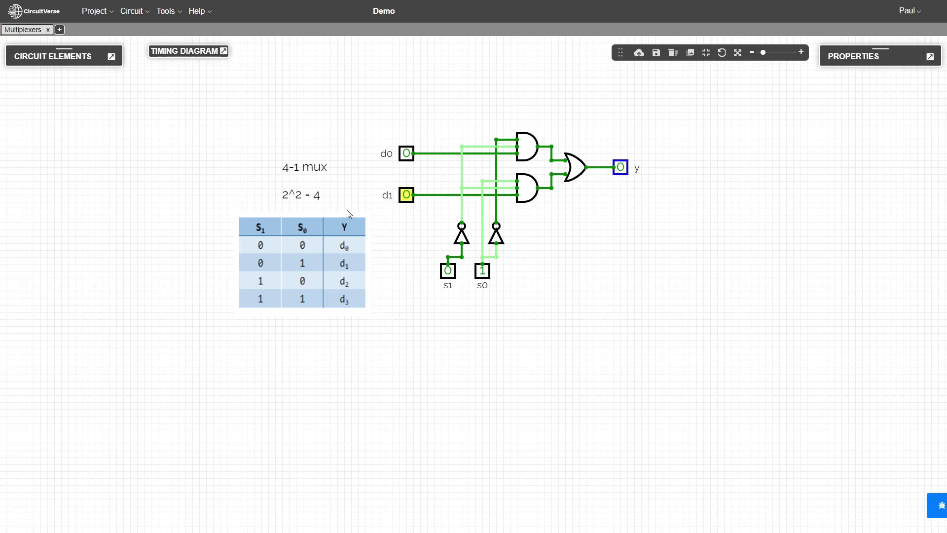
click(407, 196)
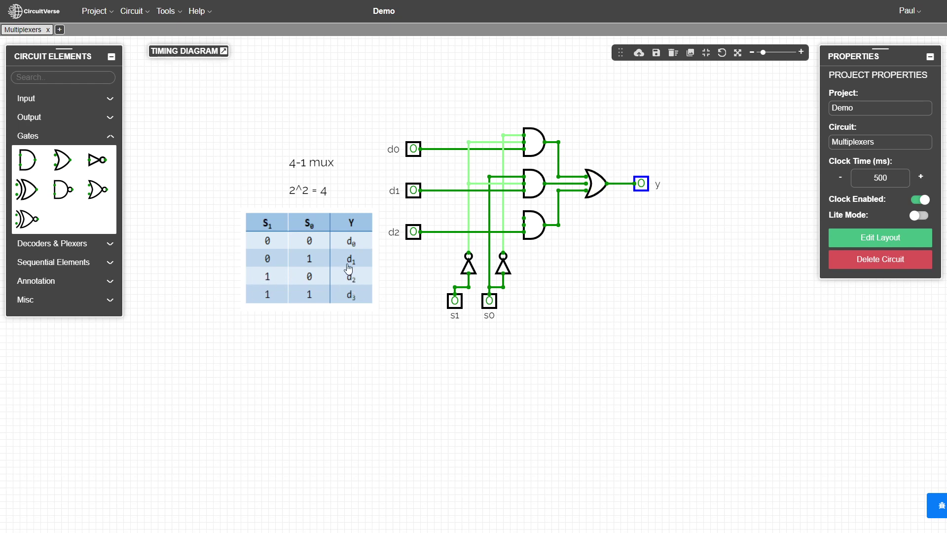
Wire s1 to the third AND gate's upper input.
drag(454, 287, 524, 225)
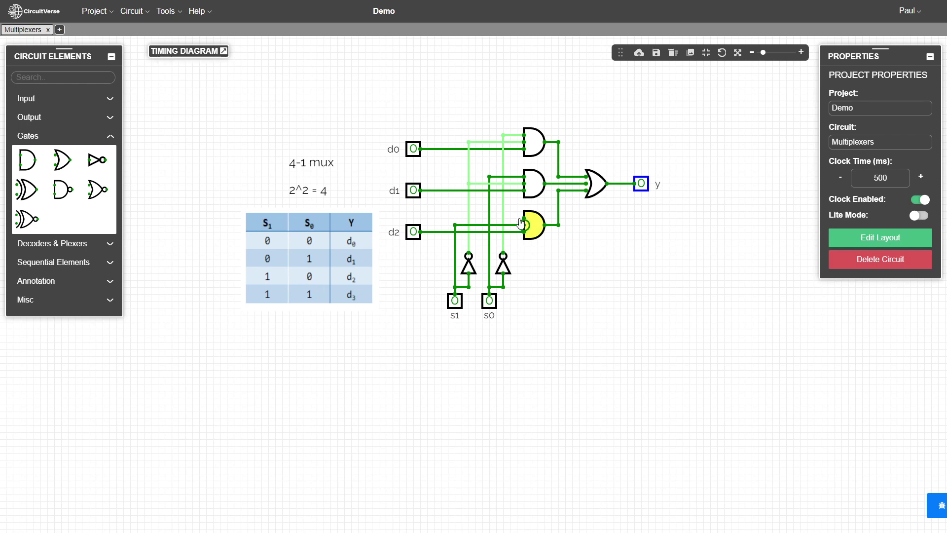
drag(524, 223, 503, 219)
click(530, 297)
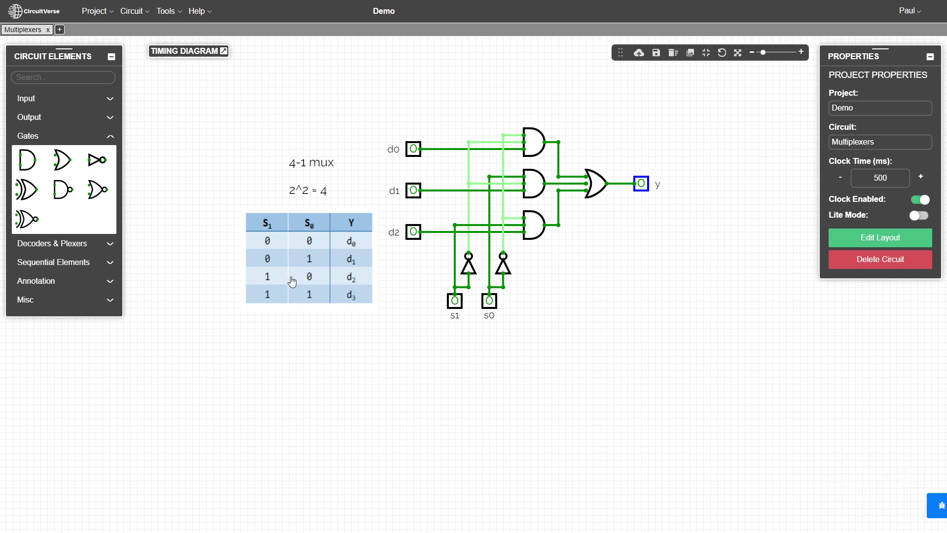
Set s1 to 1 and toggle d2, d1 and d0, confirming y follows only d2.
click(454, 300)
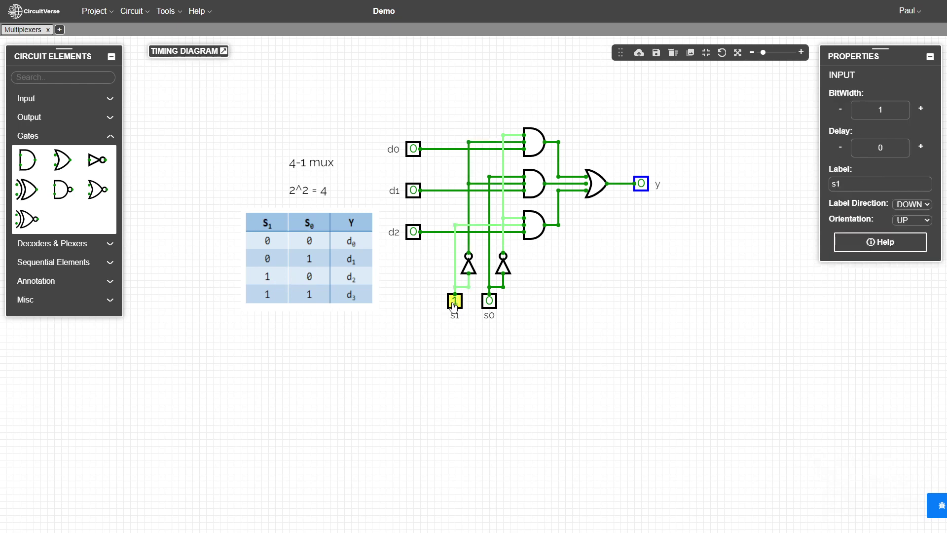
click(413, 232)
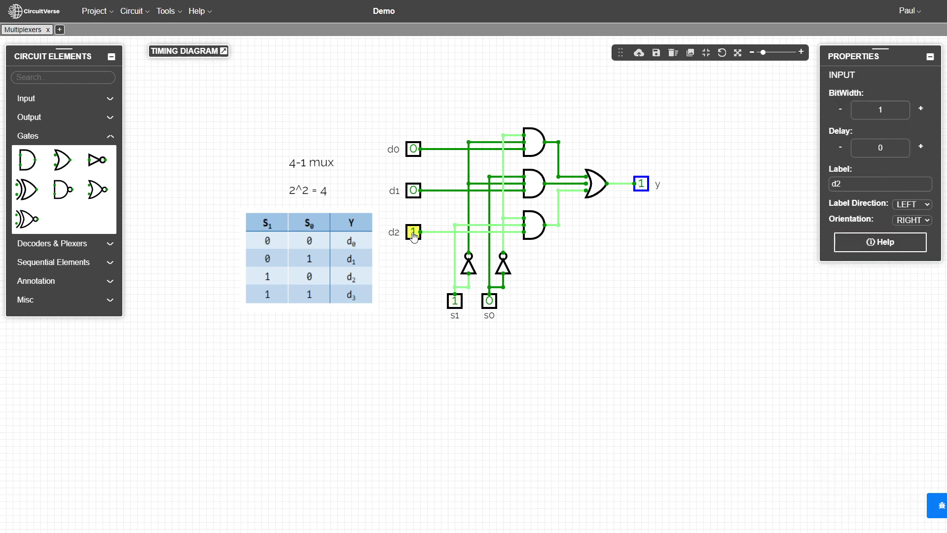
click(414, 233)
click(414, 191)
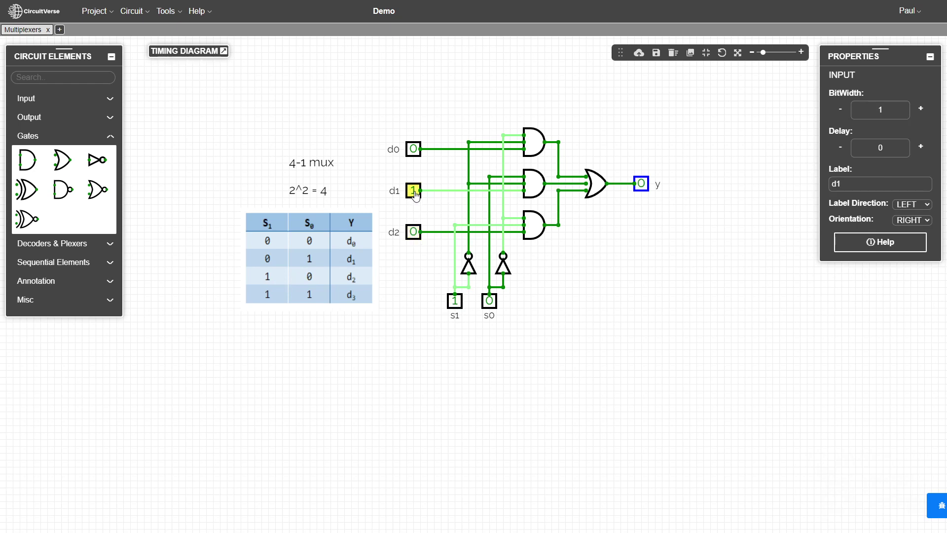
click(415, 192)
click(413, 150)
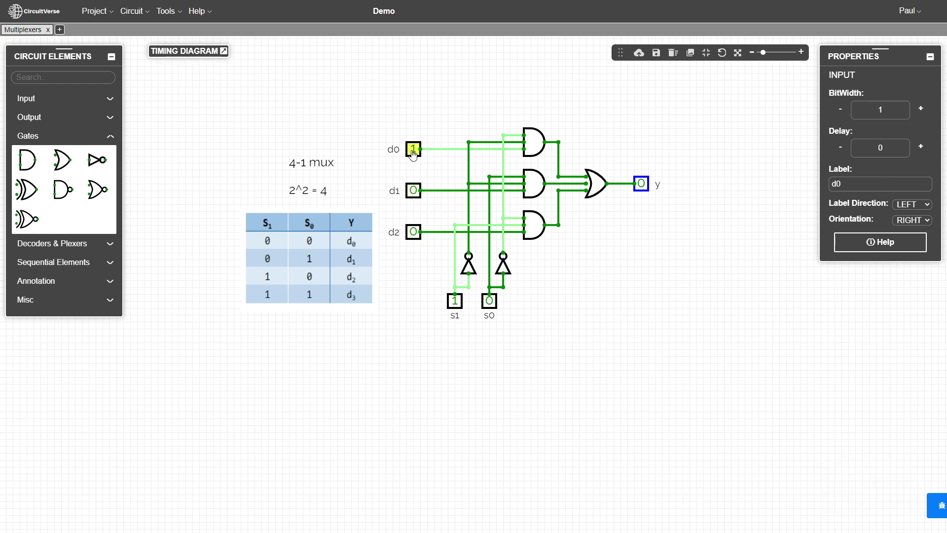
click(414, 151)
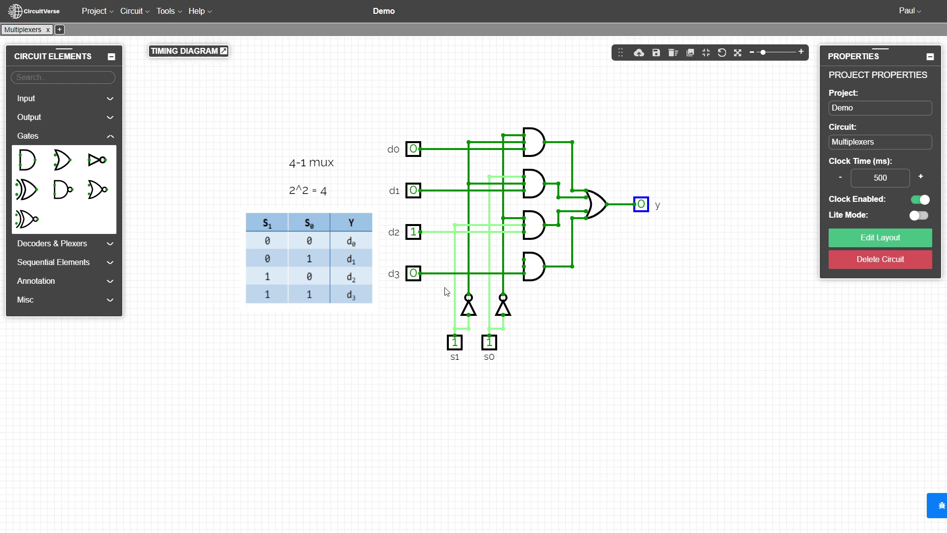
Connect the bottom AND gate's free input to s0, then toggle d3 repeatedly, ending at 0.
drag(524, 269, 455, 260)
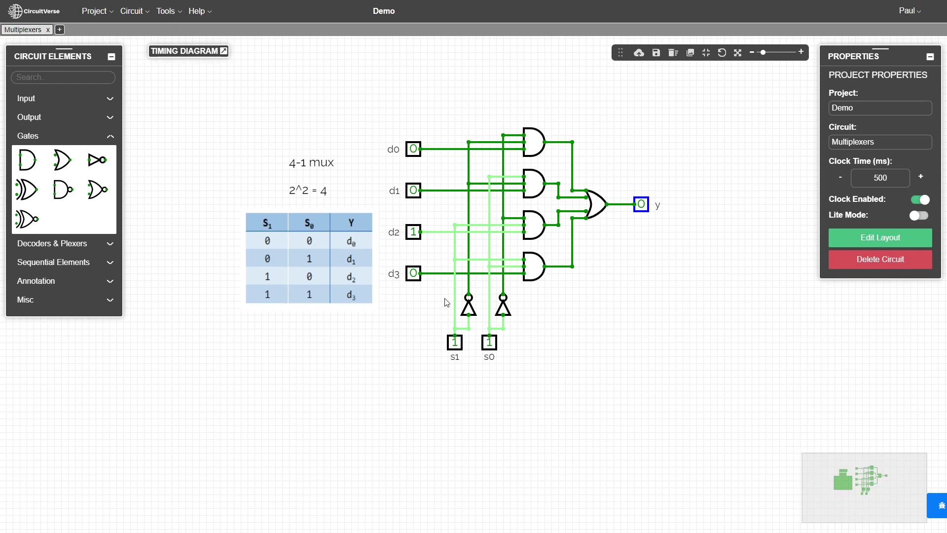
click(413, 275)
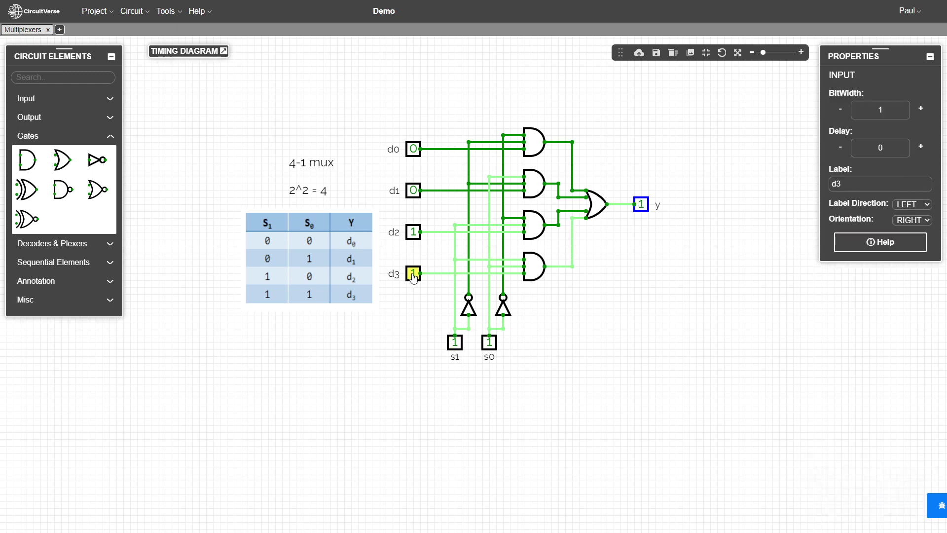
click(414, 274)
click(413, 274)
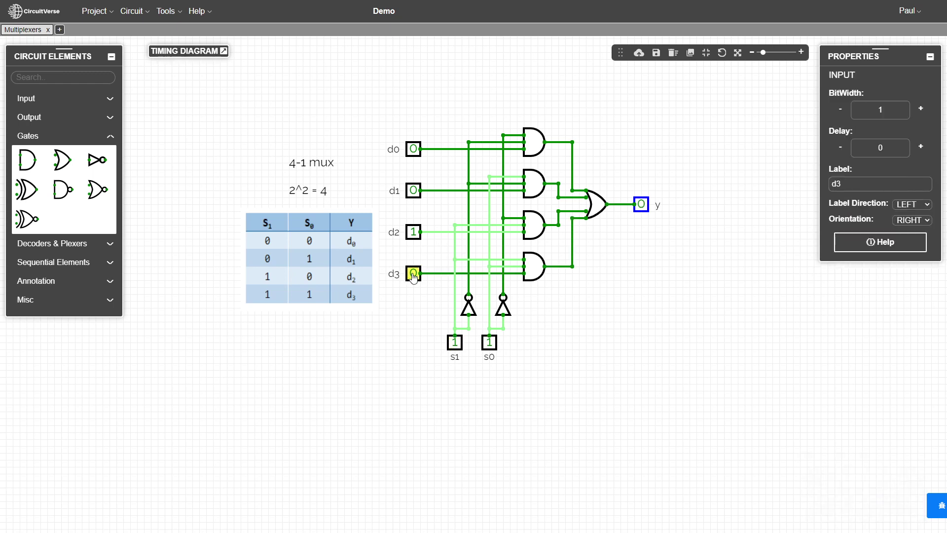
click(413, 275)
click(413, 275)
click(412, 275)
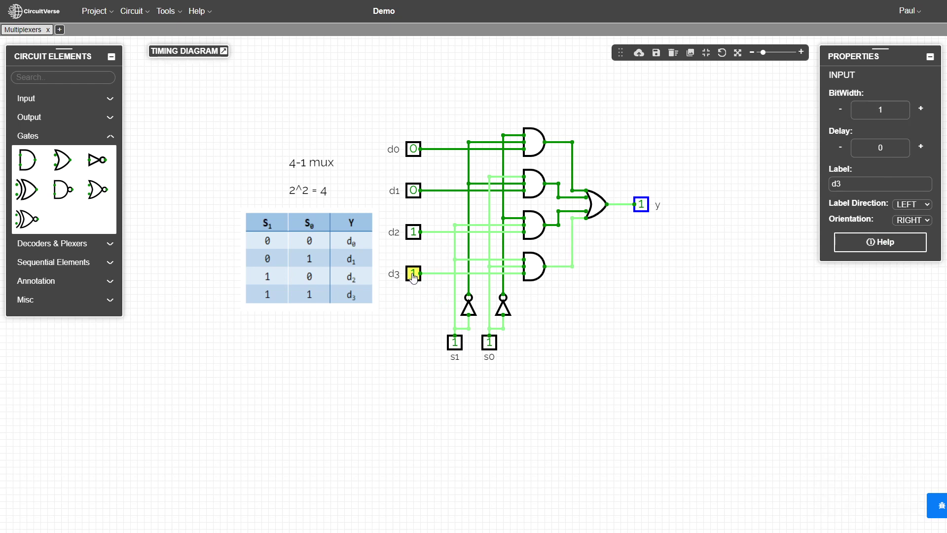
click(413, 274)
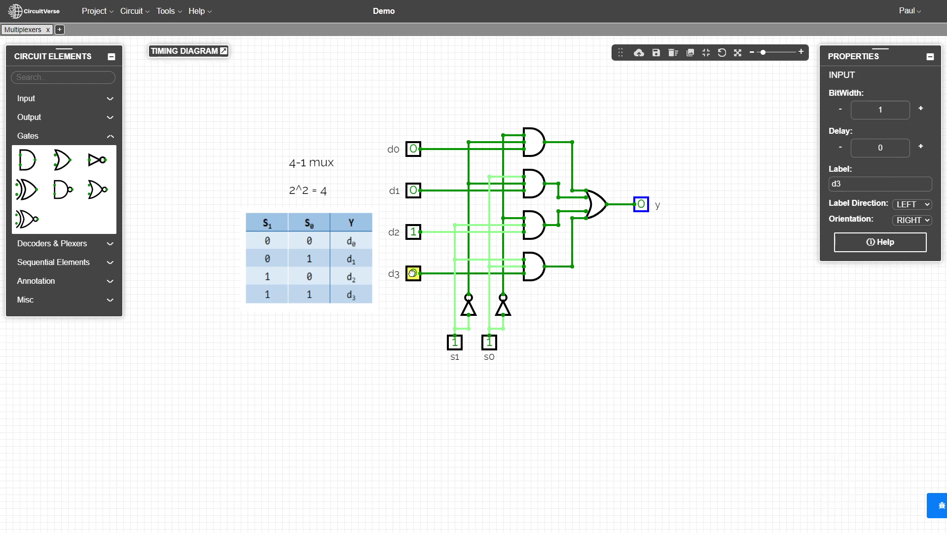
With s1 = 0 and s0 = 0, toggle d0 several times to confirm y follows it.
click(488, 343)
click(454, 343)
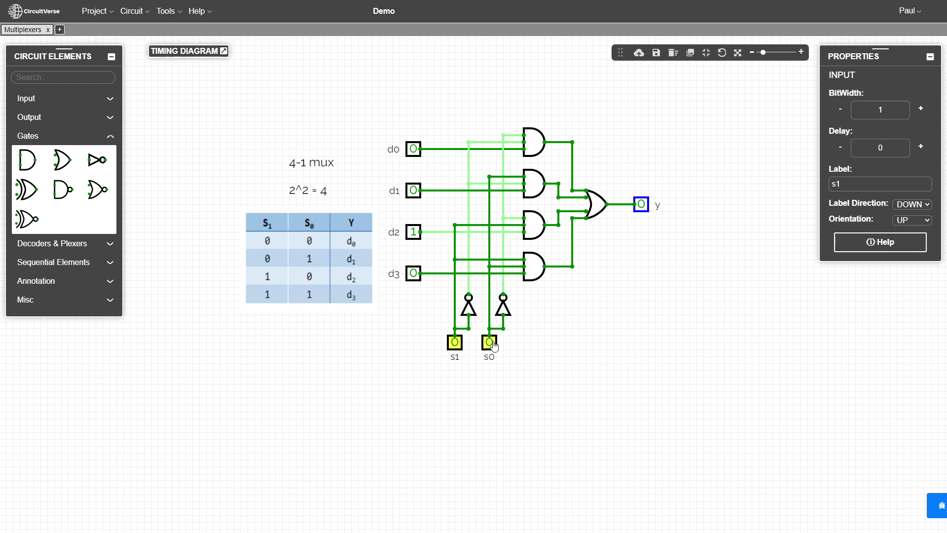
click(413, 149)
click(413, 149)
click(413, 149)
click(413, 149)
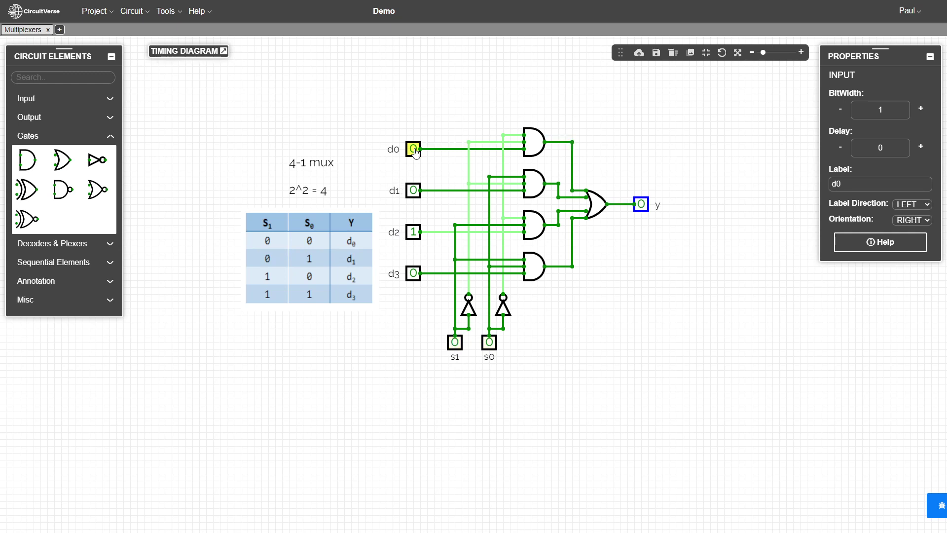
click(413, 149)
click(413, 149)
click(414, 150)
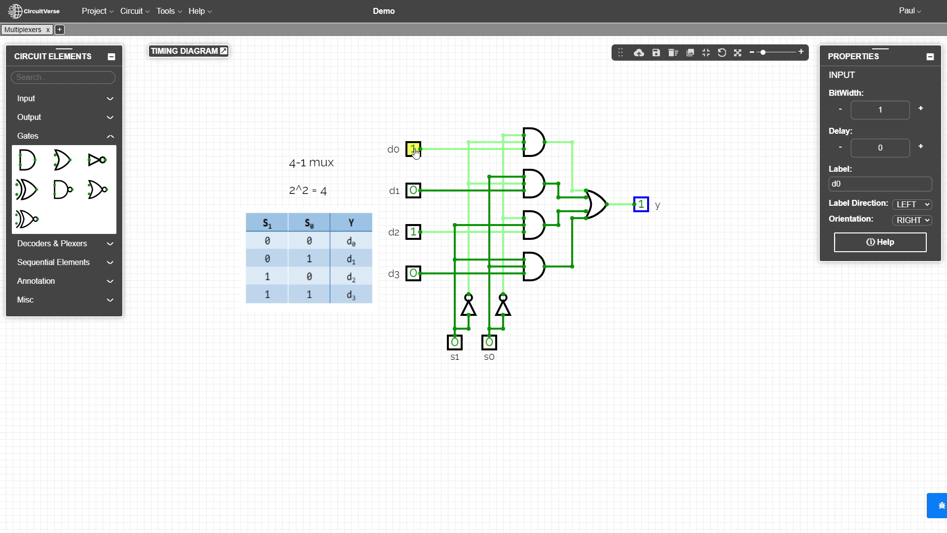
click(414, 150)
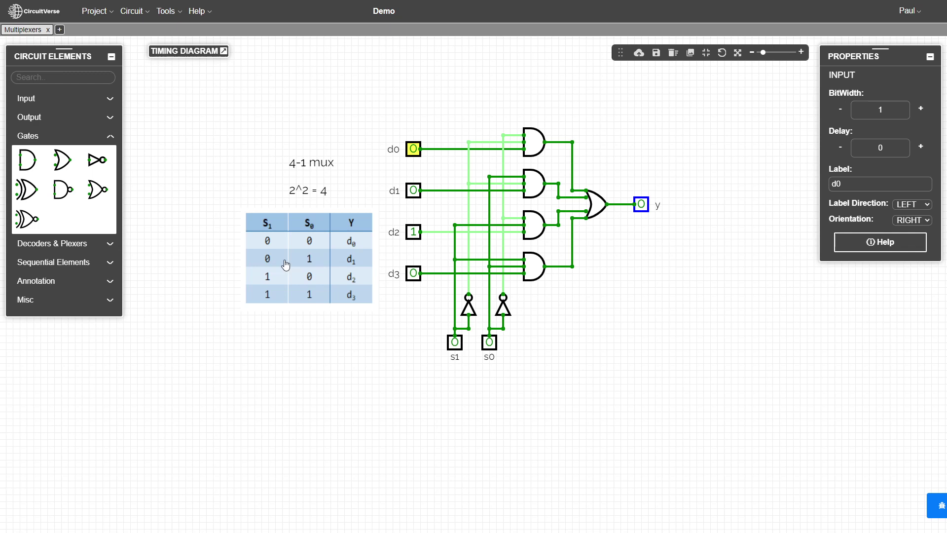
Set s0 to 1 (selection 01) and toggle d1 on and off to confirm y follows.
click(489, 348)
click(413, 194)
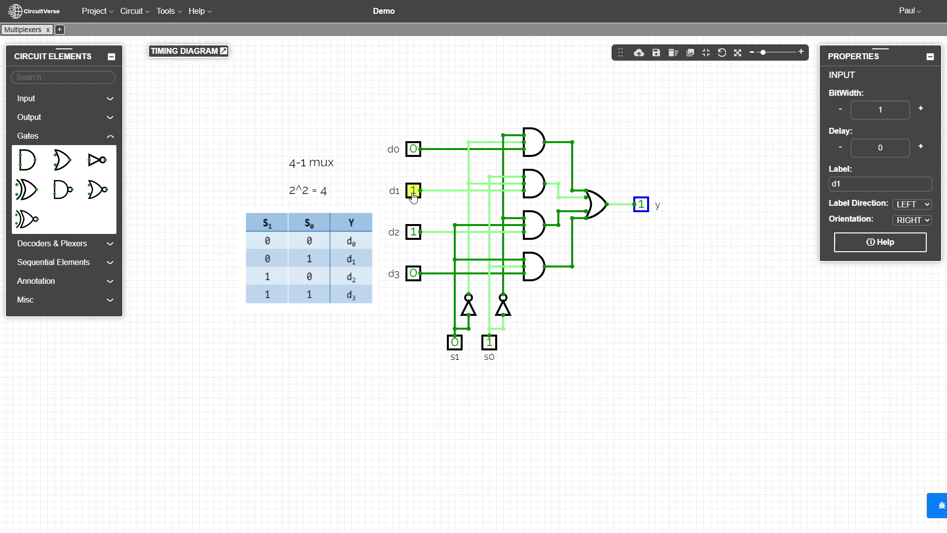
click(414, 195)
click(414, 196)
click(414, 196)
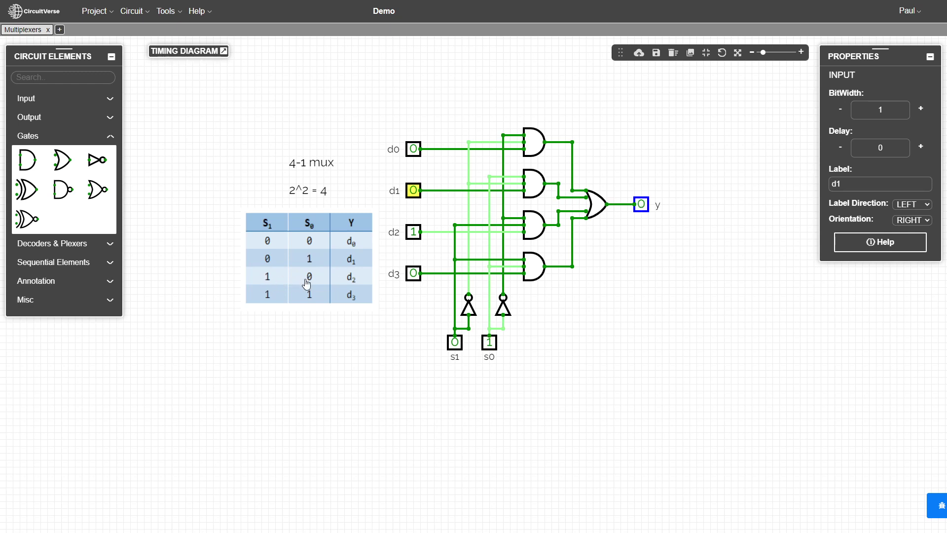
Switch to selection 10 (s1 = 1, s0 = 0) and toggle d2, leaving it at 0.
click(490, 343)
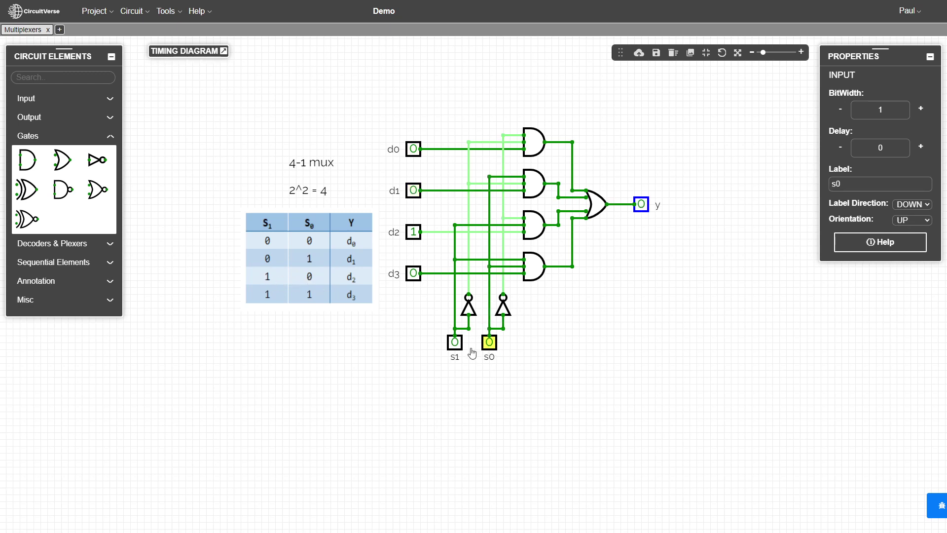
click(455, 342)
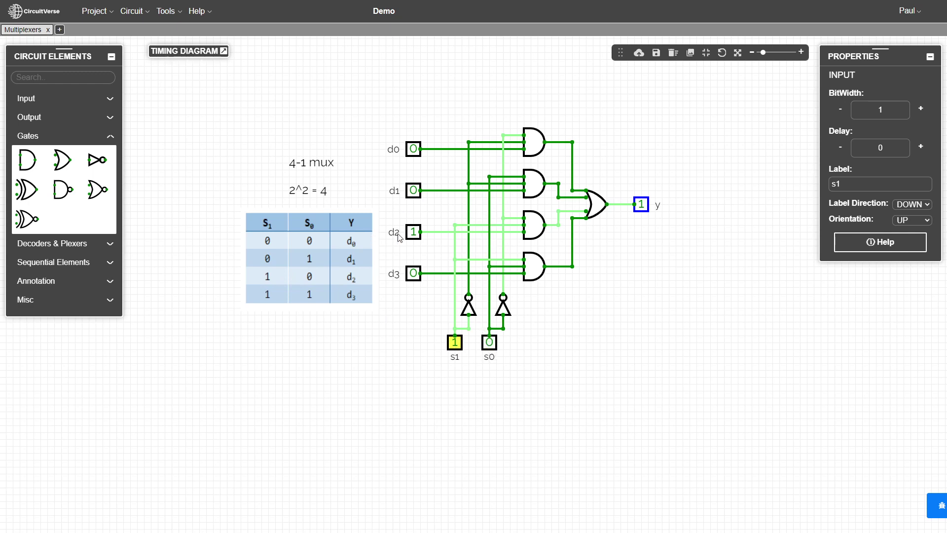
click(414, 234)
click(415, 234)
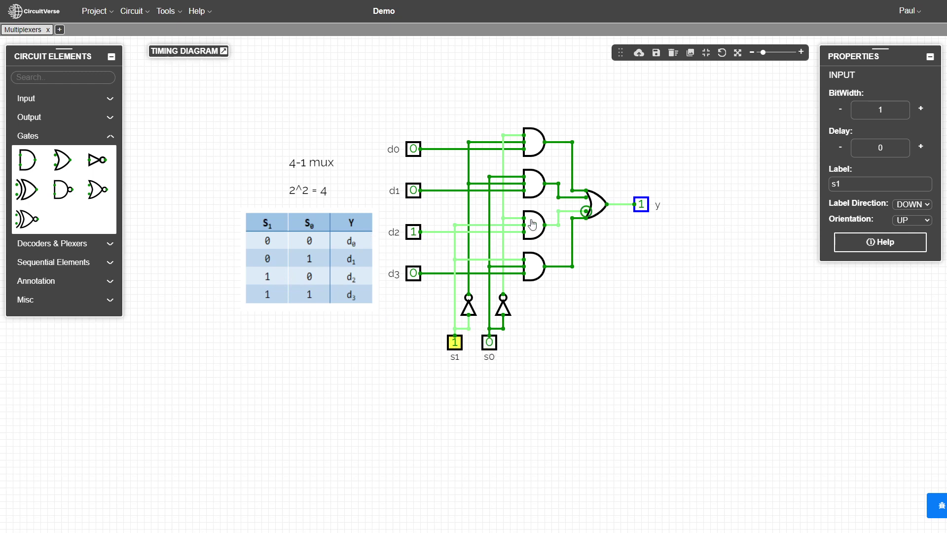
click(416, 235)
click(415, 235)
click(415, 236)
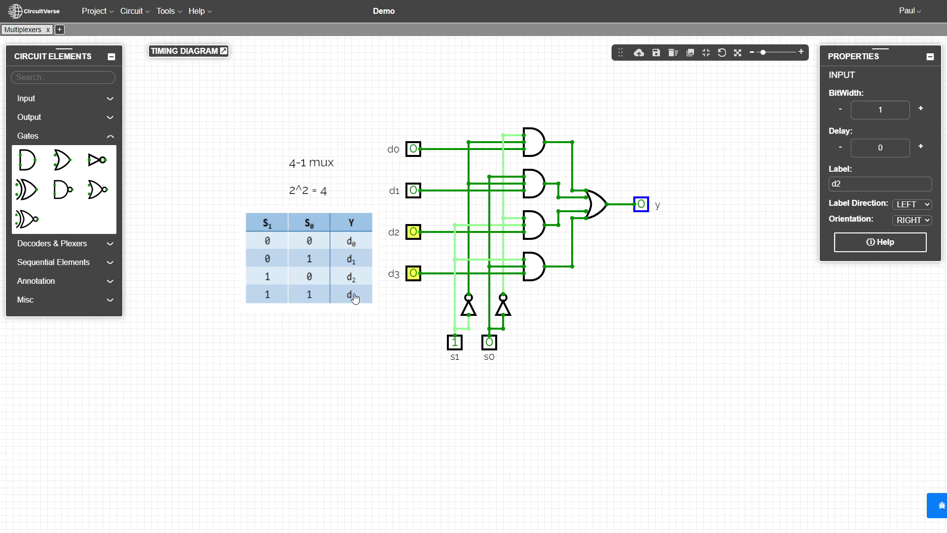
Test selection 11 by toggling d3, then reset s1 and s0 to 0.
click(489, 343)
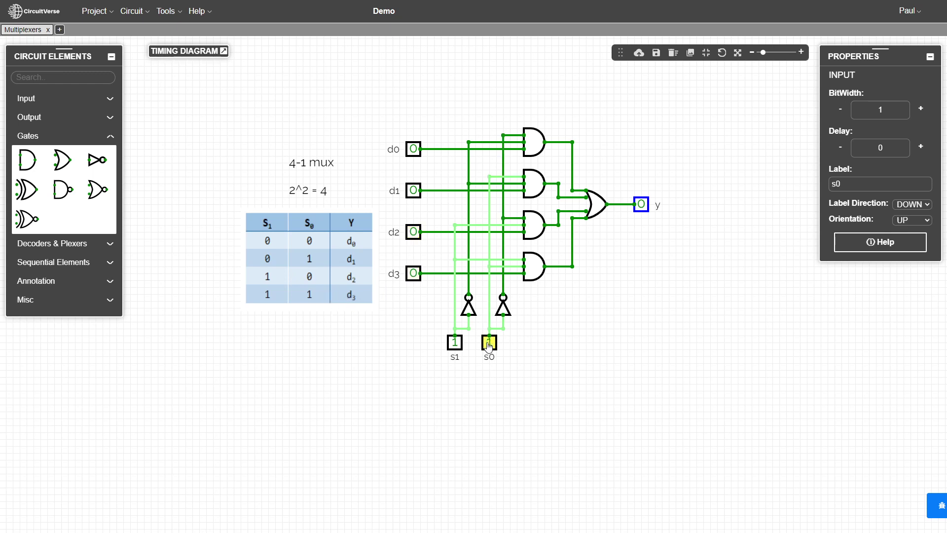
click(414, 274)
click(414, 275)
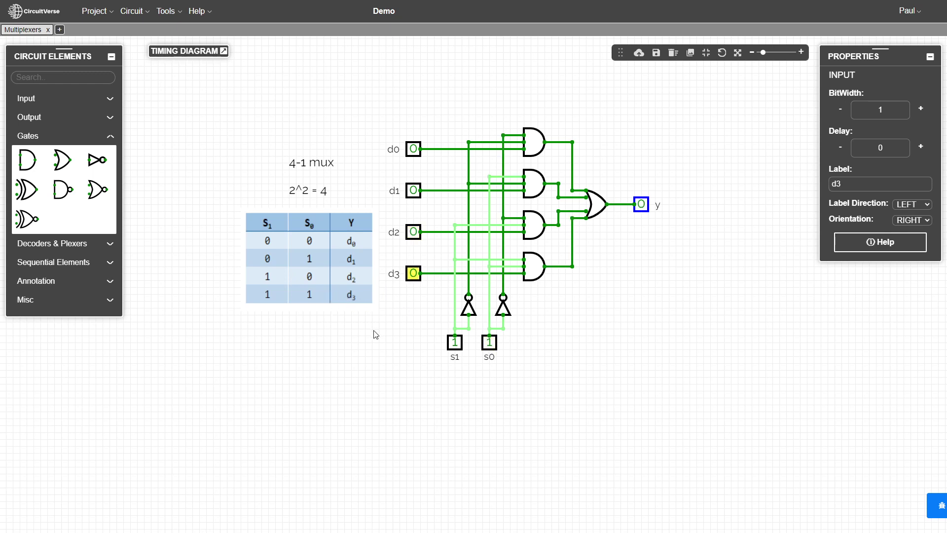
click(454, 342)
click(489, 342)
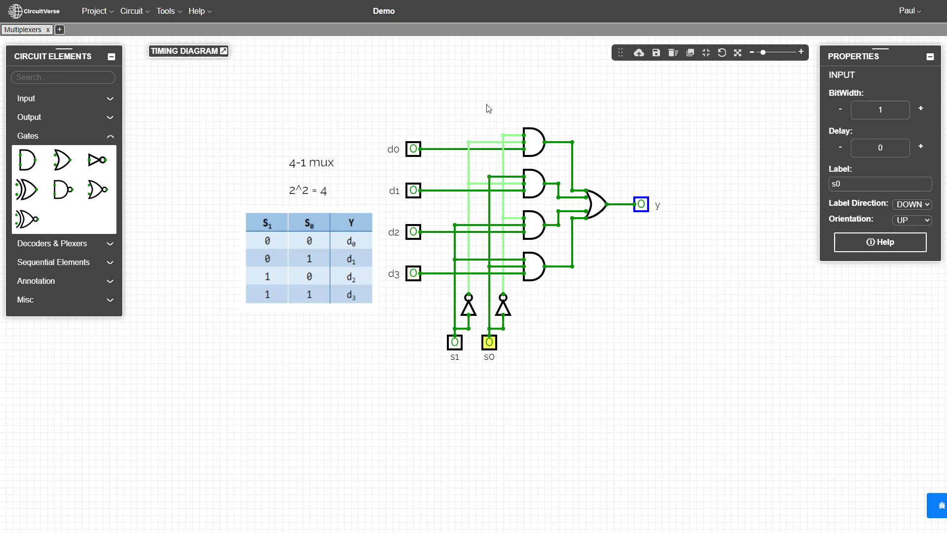